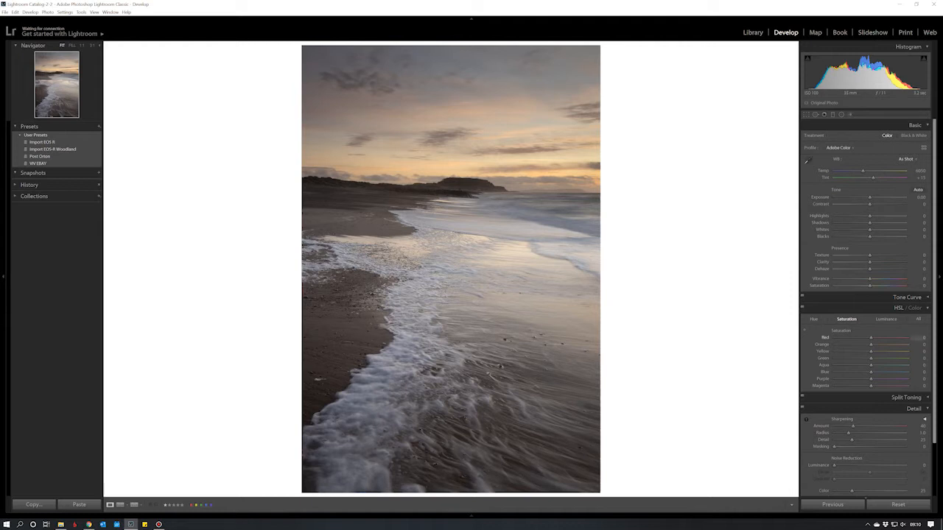
Enable Remove Chromatic Aberration and Profile Corrections for the photo in Lens Corrections.
{"action": "left_click", "coordinate": [927, 308]}
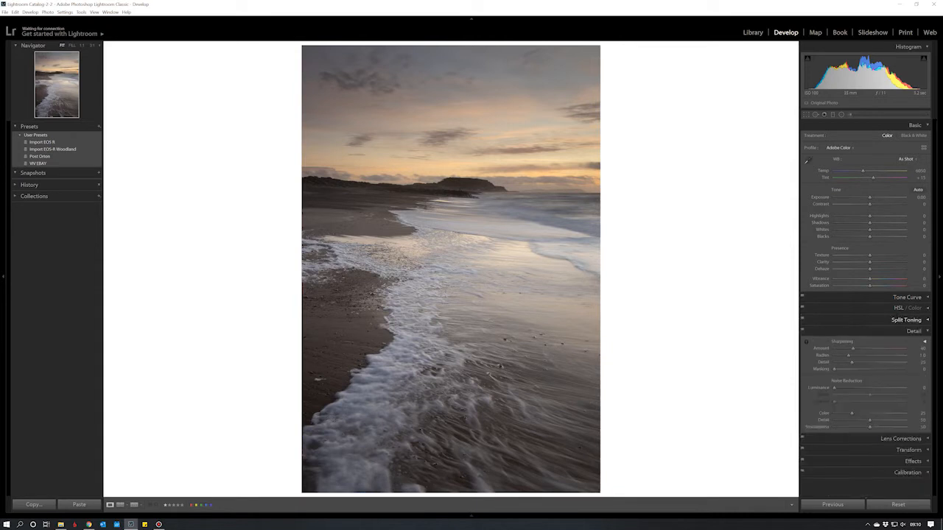
{"action": "left_click", "coordinate": [921, 331]}
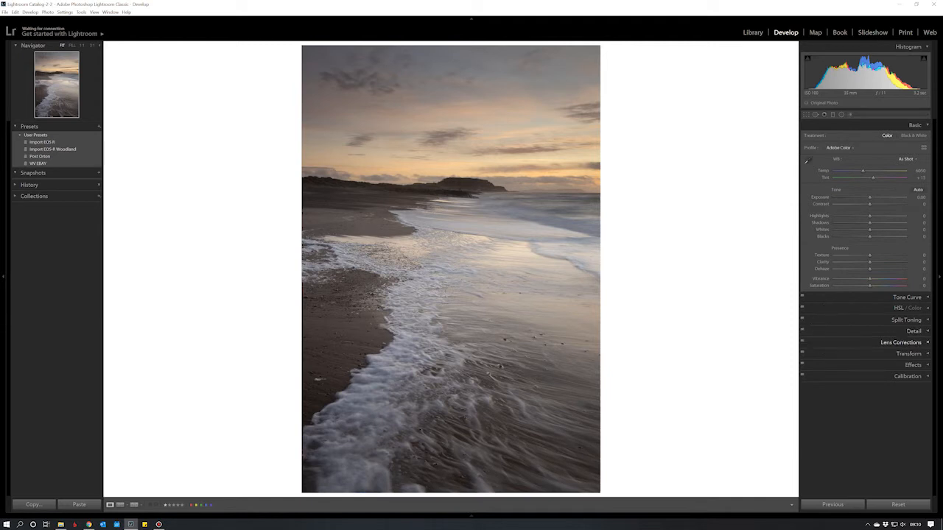
{"action": "left_click", "coordinate": [900, 343]}
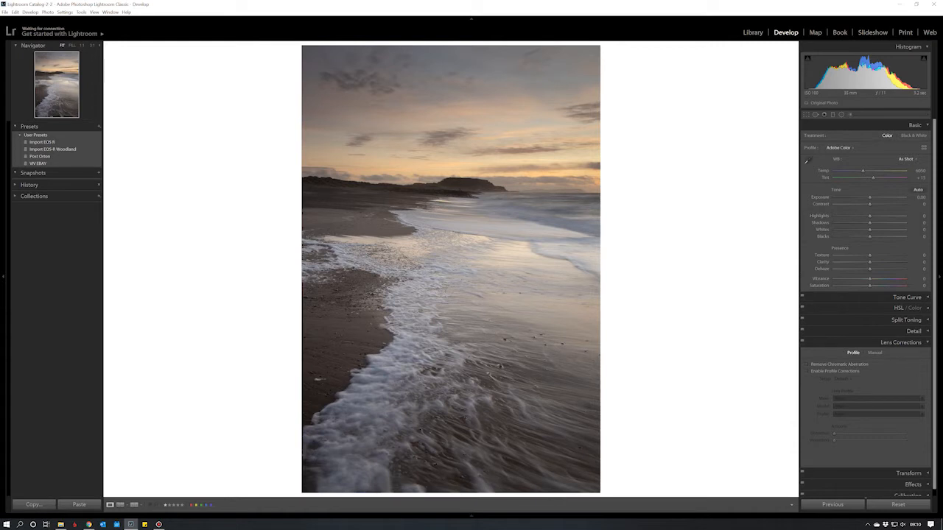
{"action": "left_click", "coordinate": [808, 365]}
{"action": "left_click", "coordinate": [807, 371]}
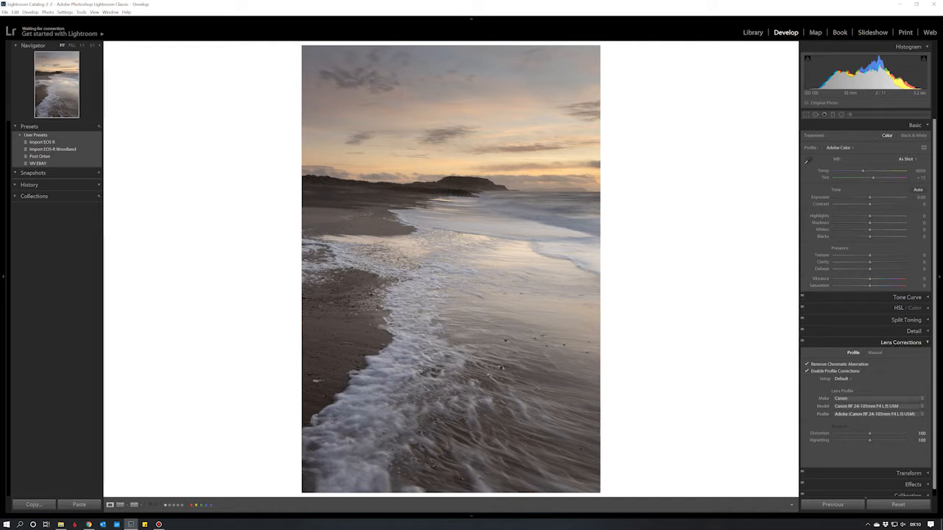
{"action": "left_click", "coordinate": [900, 343]}
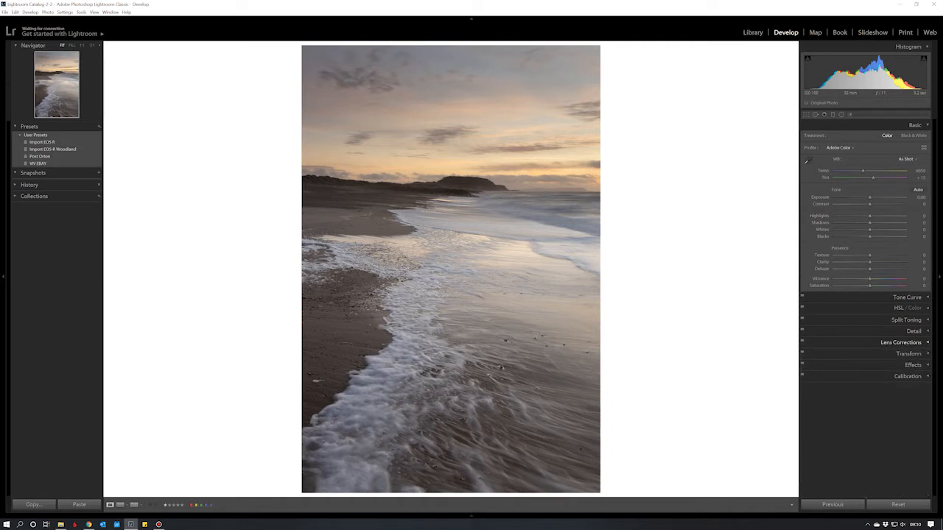
Set the sharpening amount to 60 with masking at 50 using the mask preview, and raise the luminance noise reduction.
{"action": "left_click", "coordinate": [913, 331]}
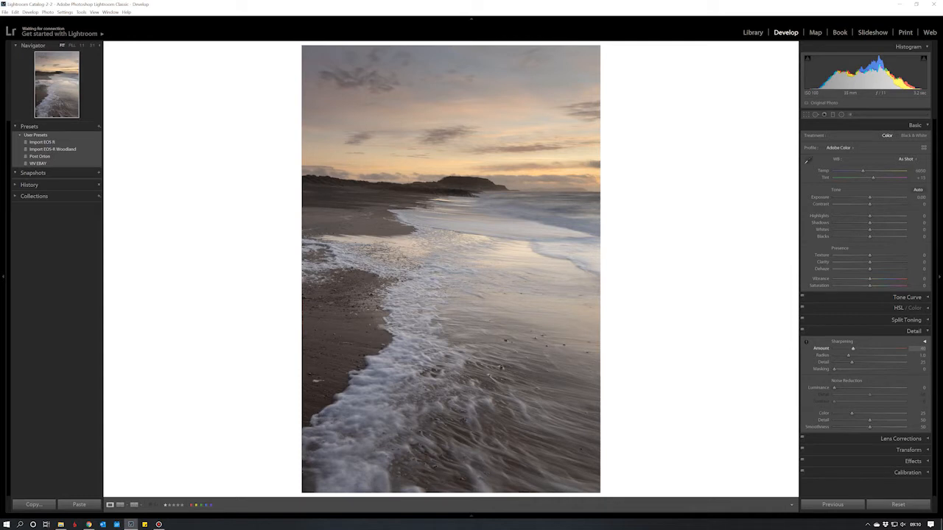
{"action": "left_click", "coordinate": [919, 348]}
{"action": "type", "text": "6"}
{"action": "left_click", "coordinate": [833, 369], "text": "alt"}
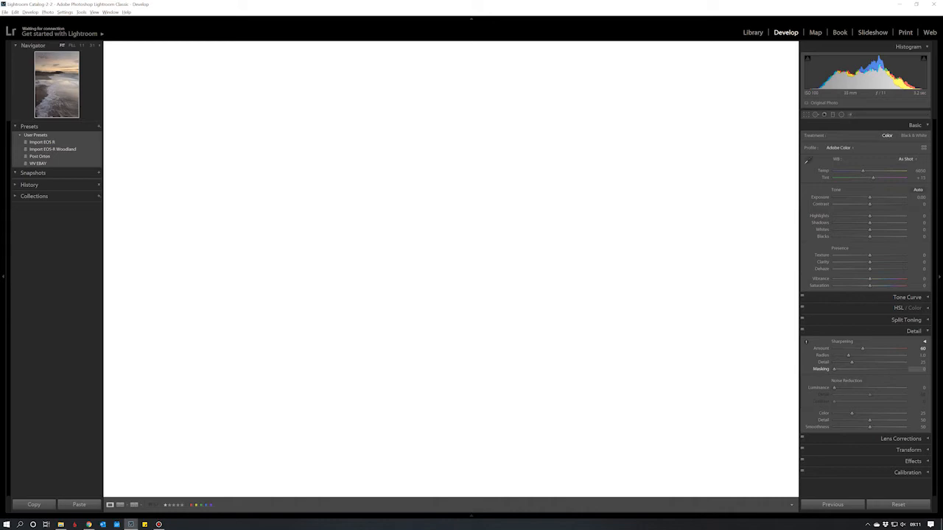
{"action": "left_click_drag", "start_coordinate": [834, 369], "coordinate": [869, 368]}
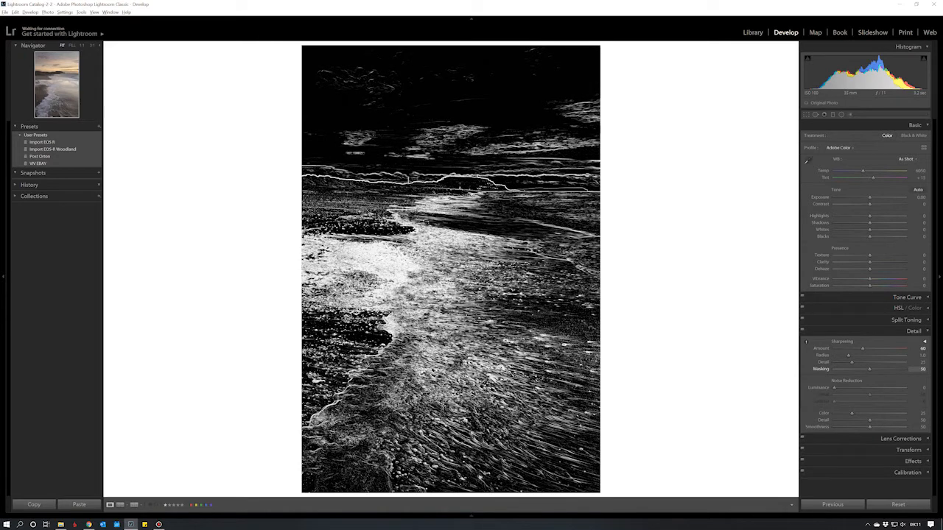
{"action": "left_click_drag", "start_coordinate": [869, 368], "coordinate": [869, 369]}
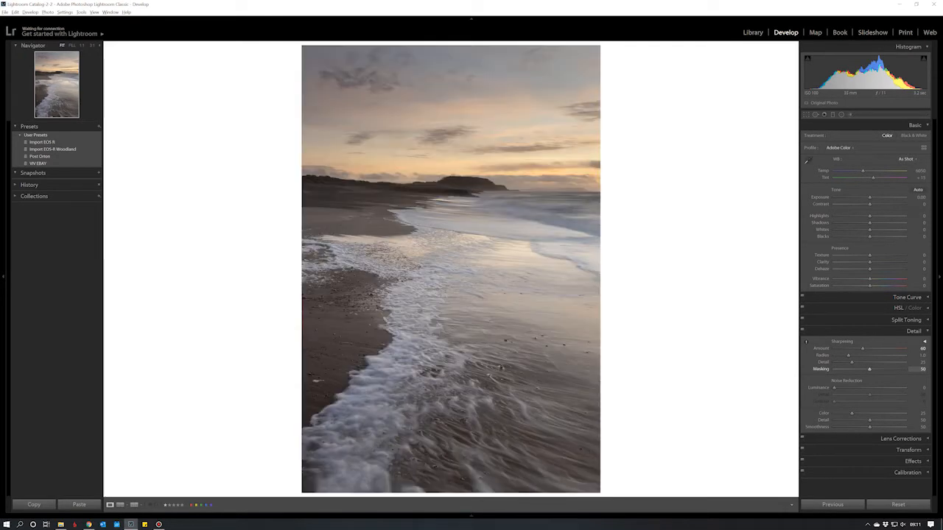
{"action": "key", "text": "alt"}
{"action": "left_click_drag", "start_coordinate": [869, 368], "coordinate": [869, 368]}
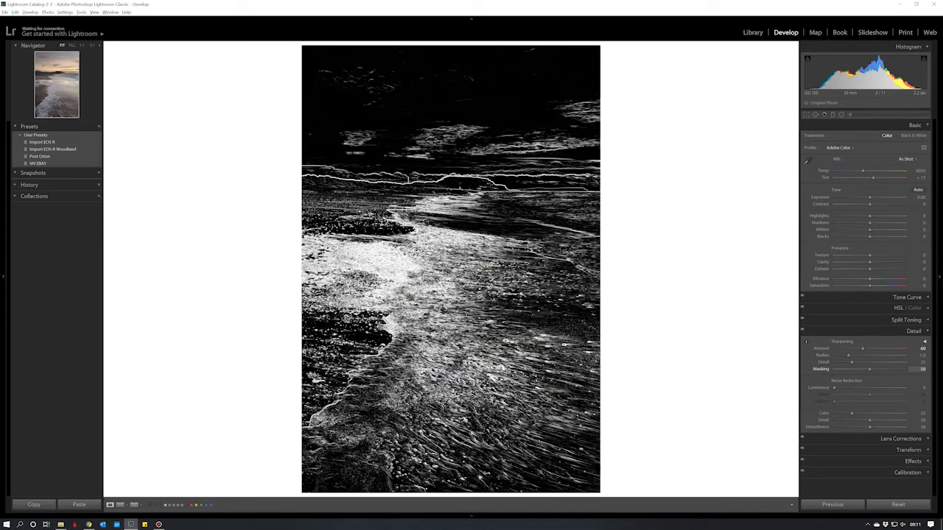
{"action": "left_click_drag", "start_coordinate": [869, 368], "coordinate": [869, 369]}
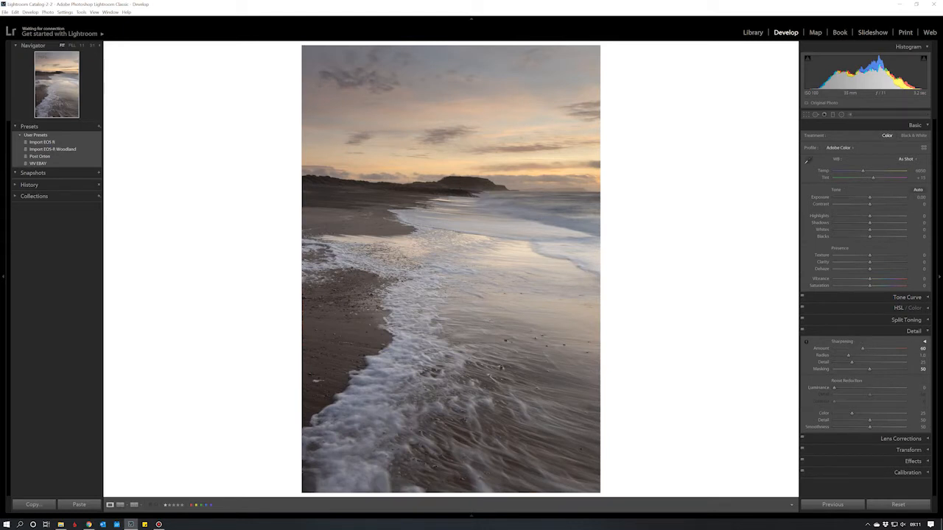
{"action": "left_click_drag", "start_coordinate": [834, 387], "coordinate": [865, 388]}
{"action": "left_click", "coordinate": [913, 330]}
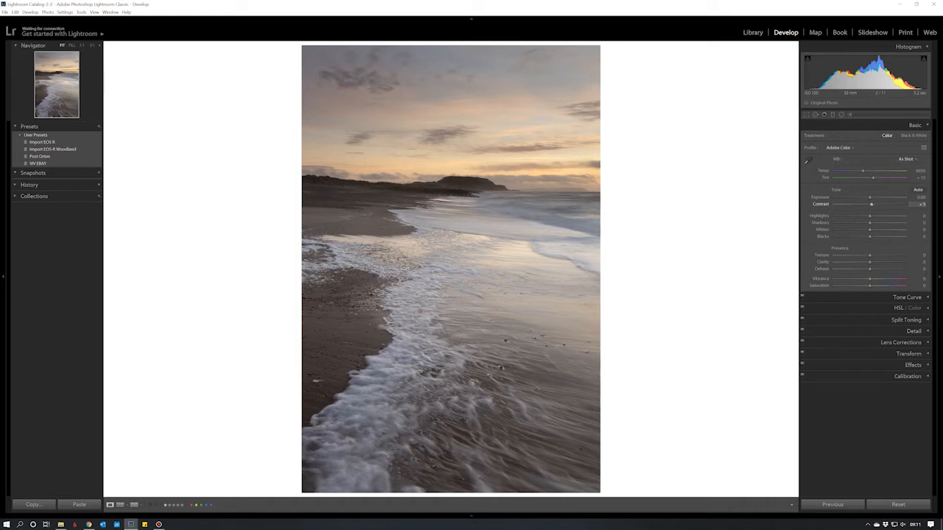
Adjust the basic tone and presence: Contrast +15, Highlights -25, Shadows +25, Clarity -10 and Dehaze -5.
{"action": "left_click_drag", "start_coordinate": [871, 204], "coordinate": [875, 205]}
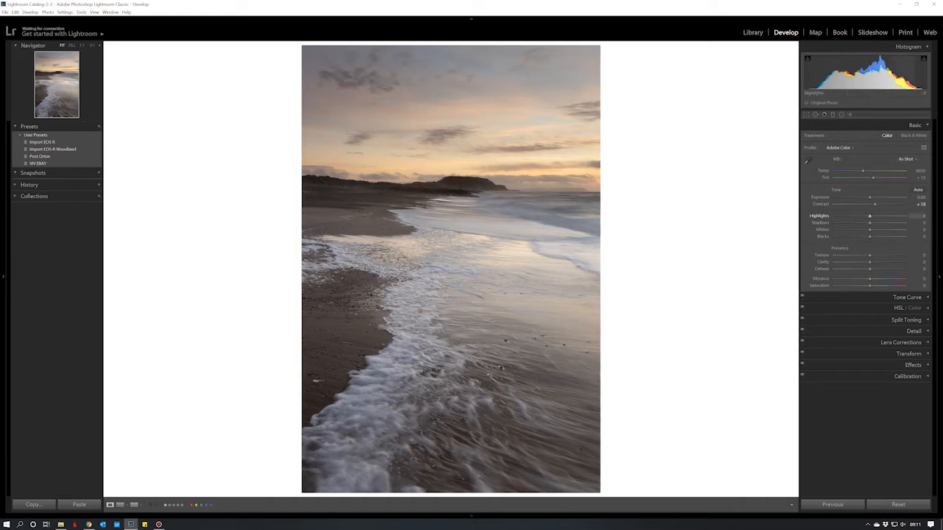
{"action": "mouse_move", "coordinate": [869, 216]}
{"action": "left_mouse_down"}
{"action": "mouse_move", "coordinate": [860, 215]}
{"action": "mouse_move", "coordinate": [878, 222]}
{"action": "left_mouse_up"}
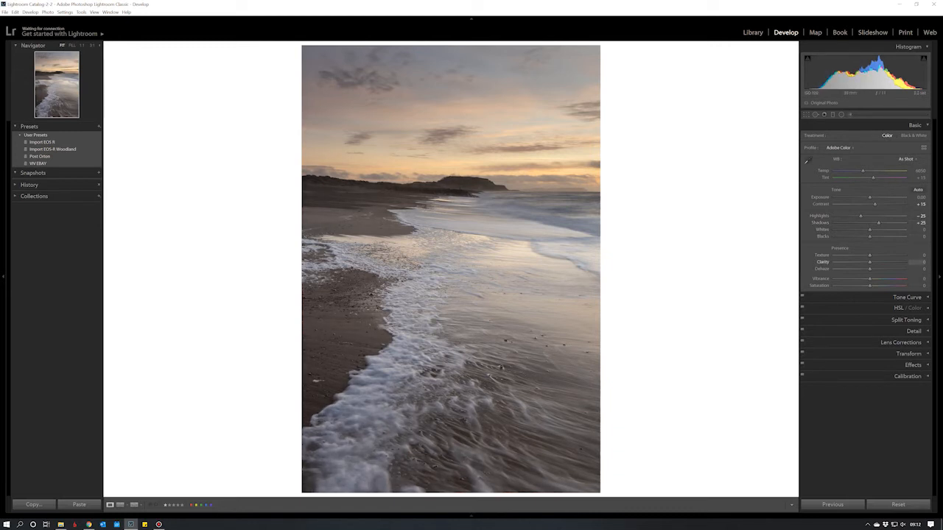
{"action": "left_click_drag", "start_coordinate": [869, 262], "coordinate": [866, 262]}
{"action": "left_click_drag", "start_coordinate": [870, 270], "coordinate": [868, 270]}
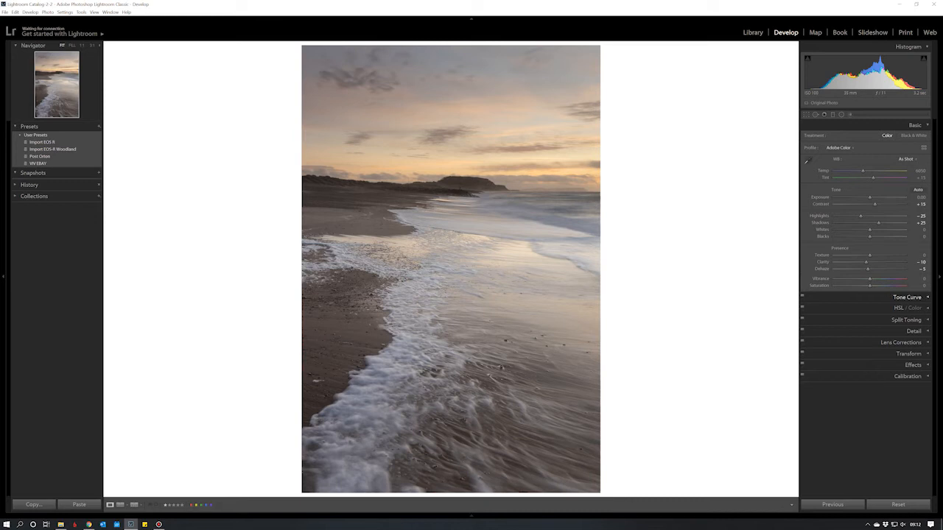
Shape the RGB tone curve into a gentle S by lowering the shadows and lifting the highlights, with the white end point pulled slightly down.
{"action": "left_click", "coordinate": [907, 297]}
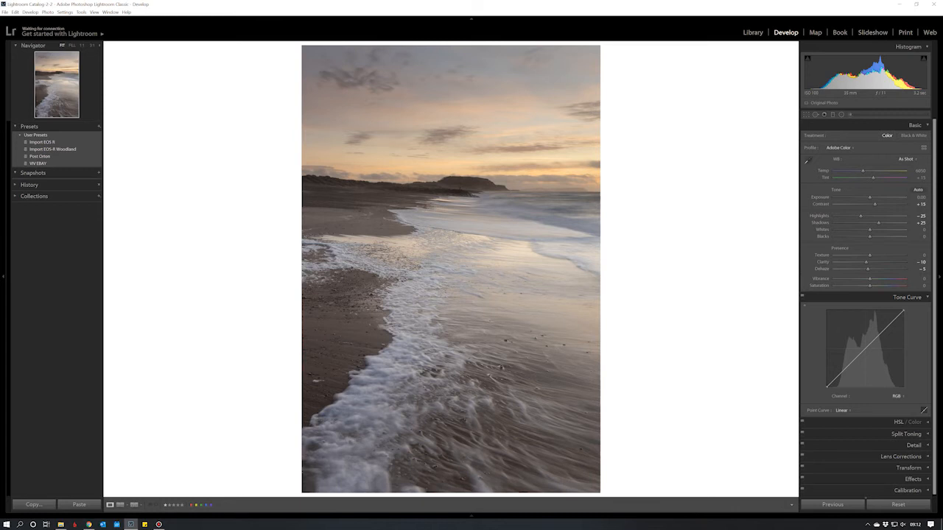
{"action": "left_click", "coordinate": [842, 370]}
{"action": "left_click_drag", "start_coordinate": [842, 370], "coordinate": [844, 374]}
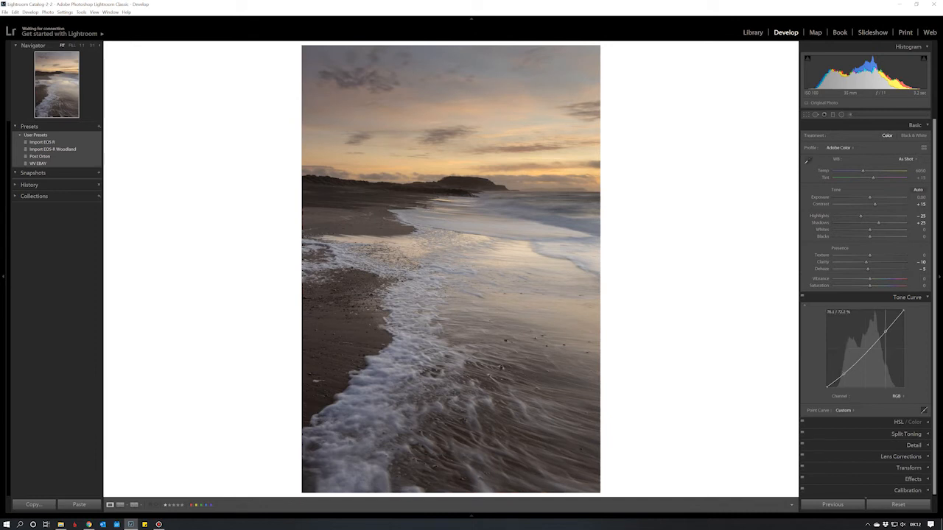
{"action": "left_click_drag", "start_coordinate": [884, 329], "coordinate": [885, 326]}
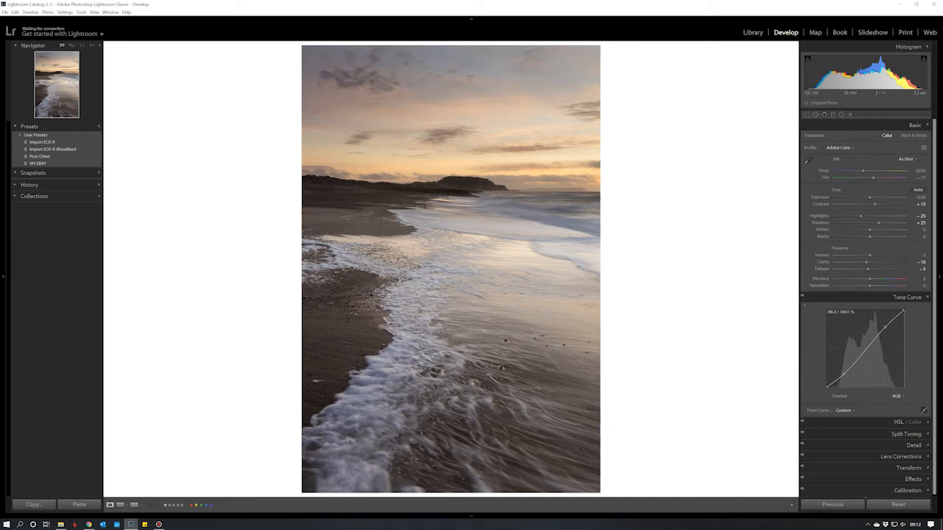
{"action": "left_click_drag", "start_coordinate": [902, 311], "coordinate": [903, 313]}
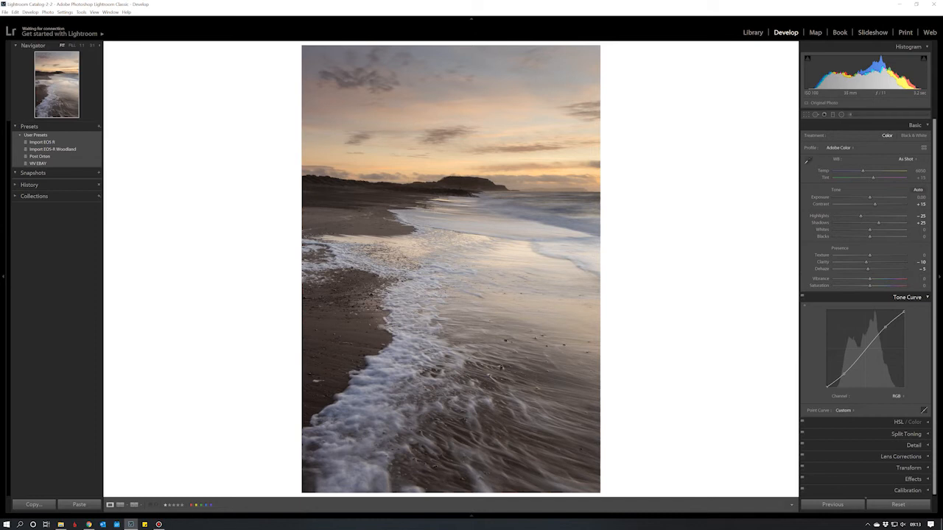
{"action": "left_click", "coordinate": [906, 296]}
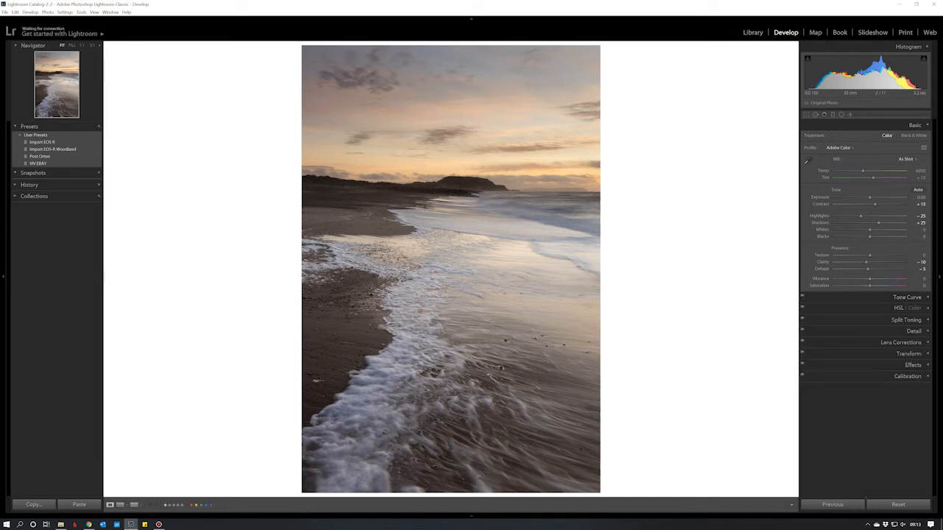
Add a subtle Highlight Priority post-crop vignette with Amount -5, Midpoint 35, Feather 90 and Highlights 50.
{"action": "left_click", "coordinate": [914, 365]}
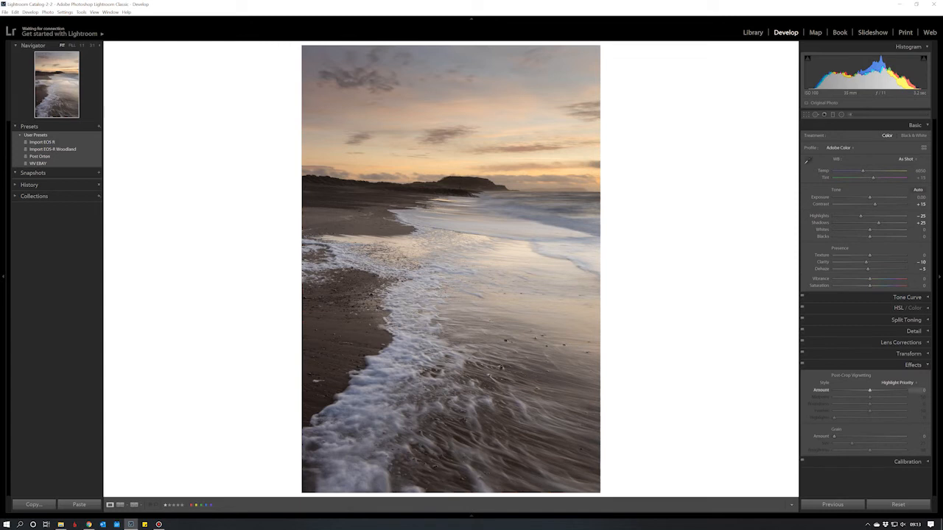
{"action": "left_click_drag", "start_coordinate": [870, 389], "coordinate": [867, 389]}
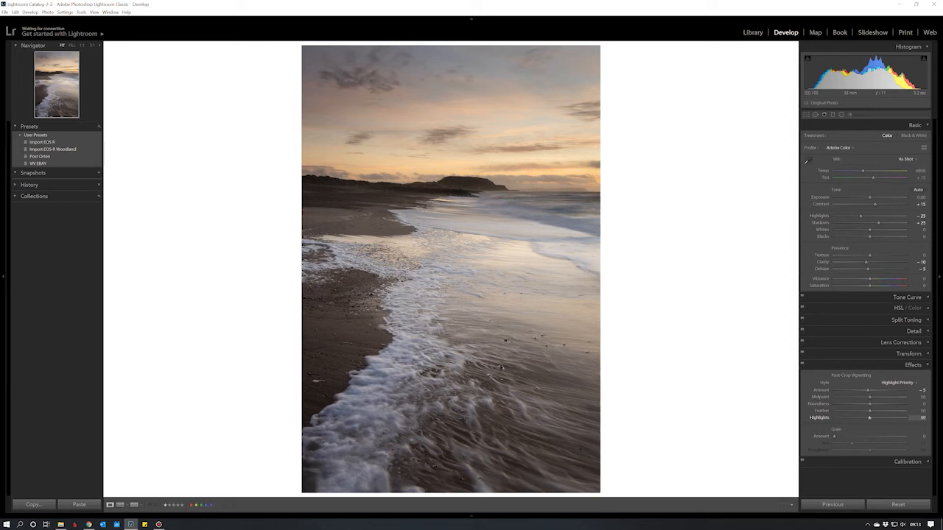
{"action": "left_click_drag", "start_coordinate": [869, 411], "coordinate": [897, 410]}
{"action": "left_click_drag", "start_coordinate": [869, 397], "coordinate": [858, 397]}
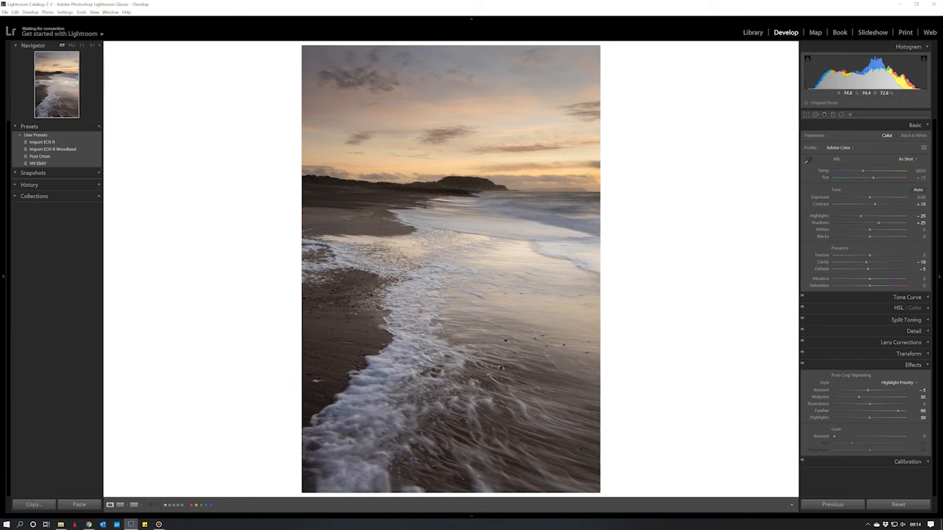
Copy the photo's develop settings, leaving out white balance, split toning, local adjustments, transform, spot removal and crop.
{"action": "right_click", "coordinate": [531, 253]}
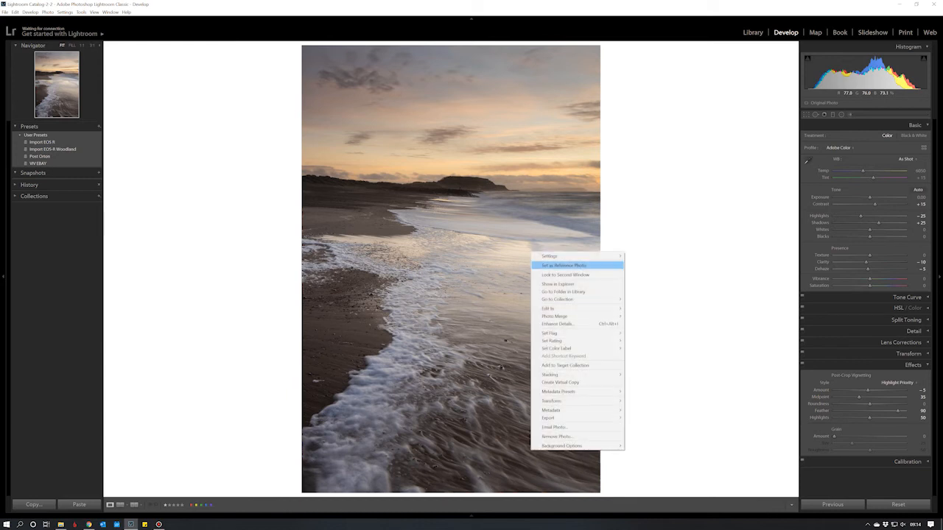
{"action": "mouse_move", "coordinate": [560, 256]}
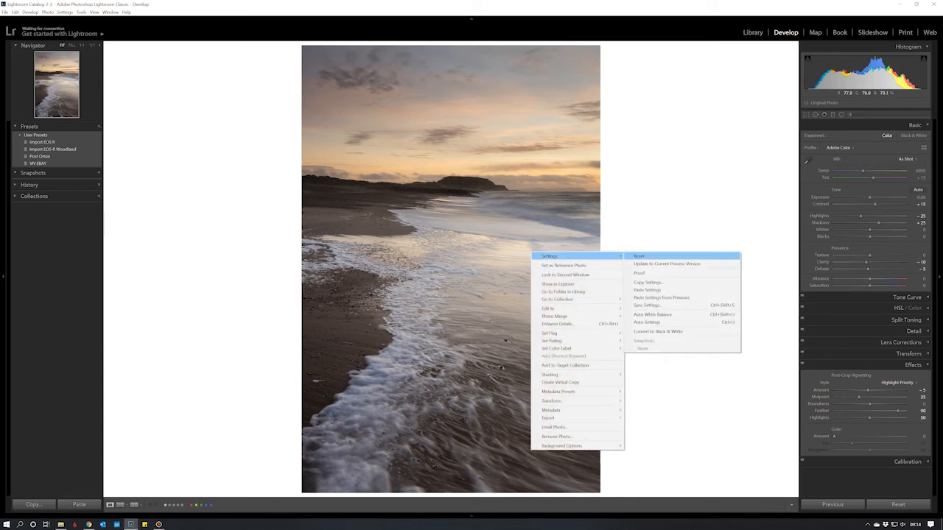
{"action": "left_click", "coordinate": [649, 282]}
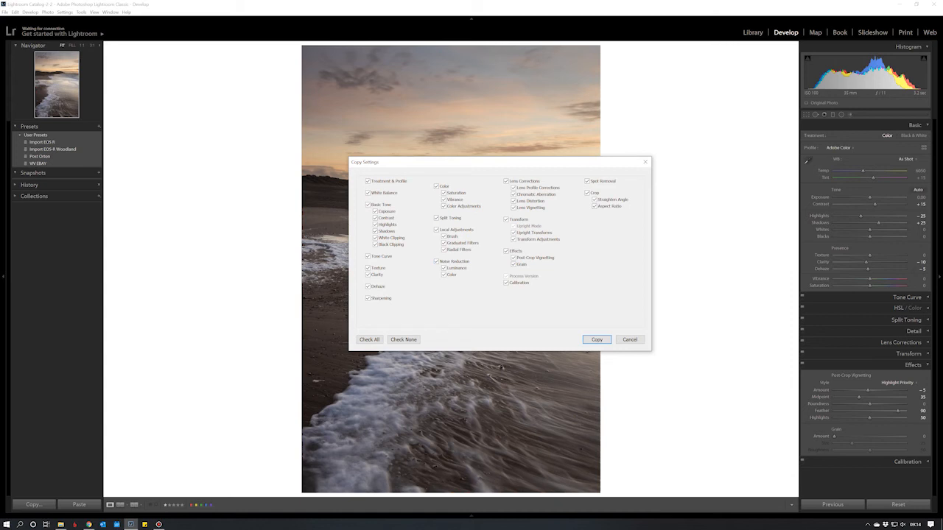
{"action": "left_click", "coordinate": [404, 339]}
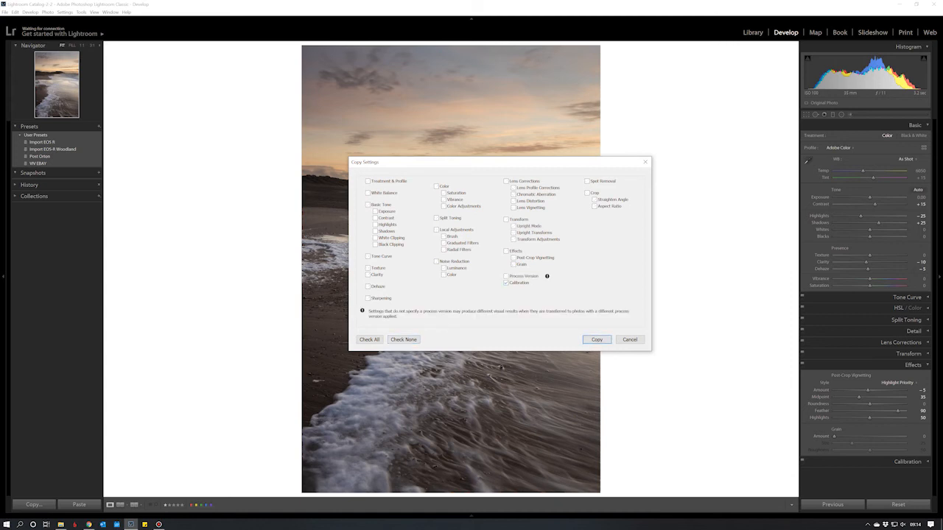
{"action": "left_click", "coordinate": [506, 277]}
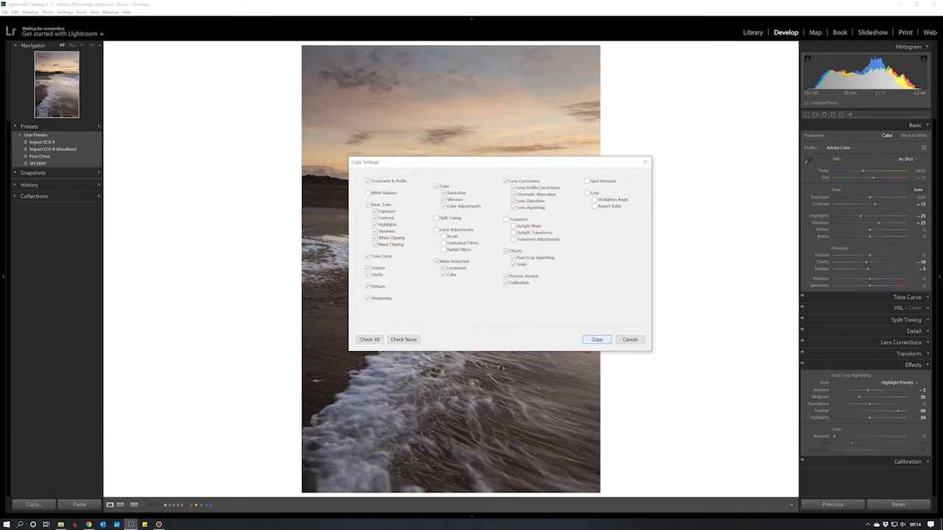
{"action": "key", "text": "Return"}
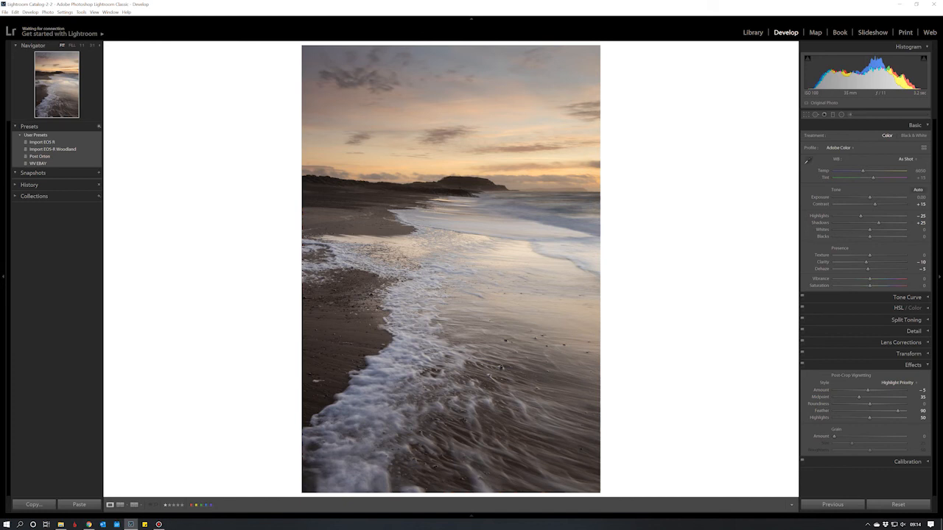
Create a develop preset named "New Import" in the User Presets group from the current settings.
{"action": "left_click", "coordinate": [99, 127]}
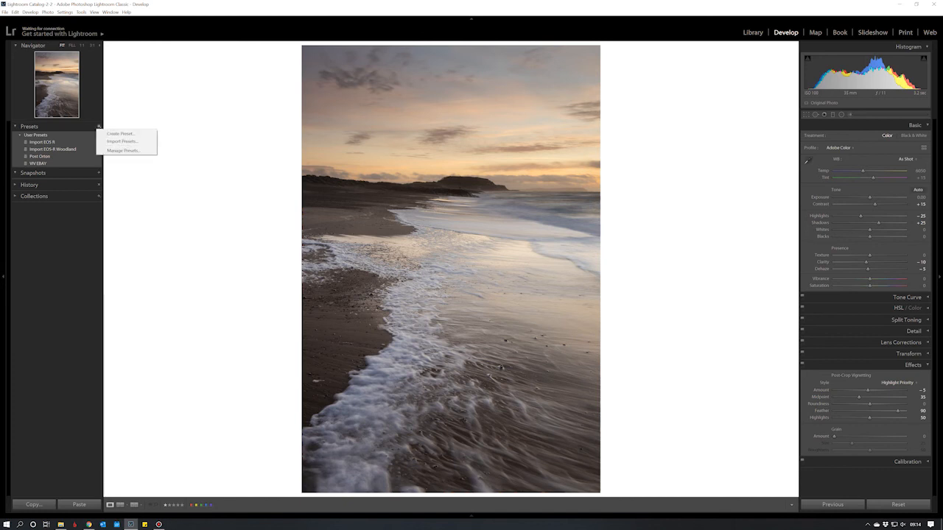
{"action": "left_click", "coordinate": [122, 133]}
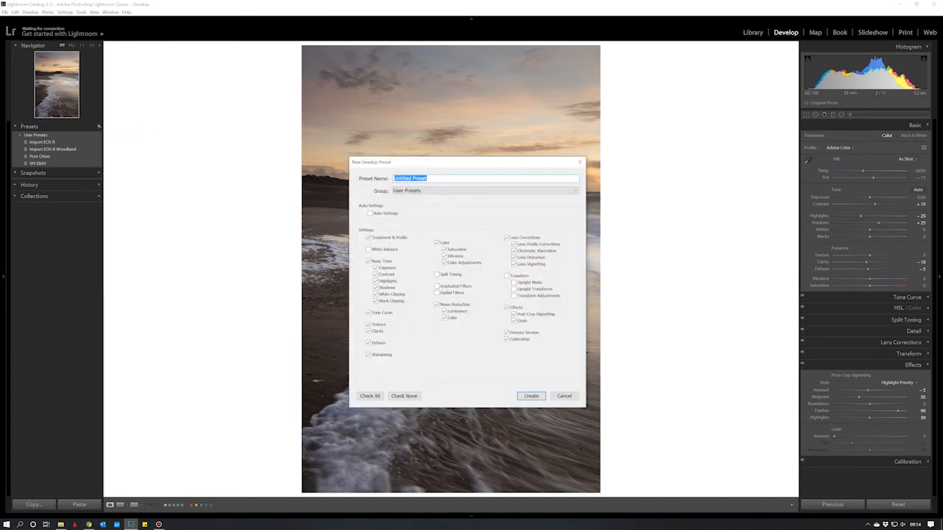
{"action": "type", "text": "New Import"}
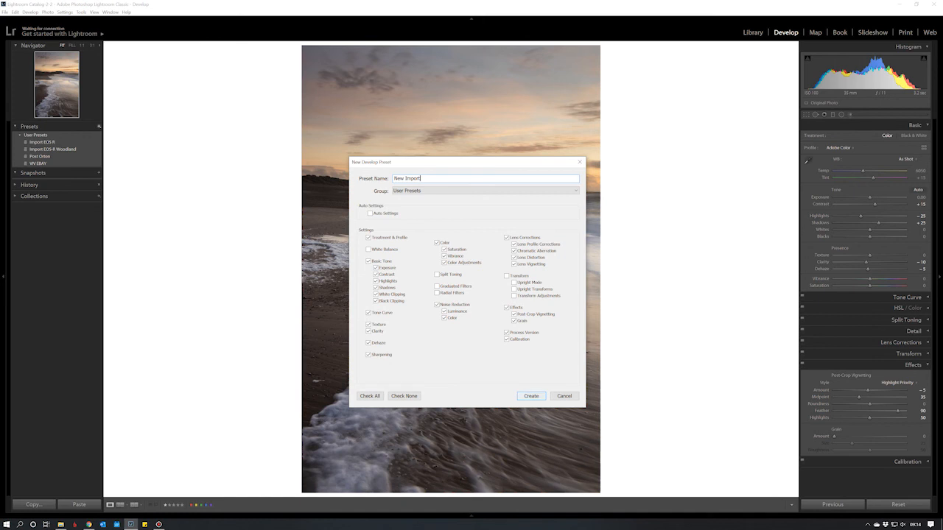
{"action": "key", "text": "Return"}
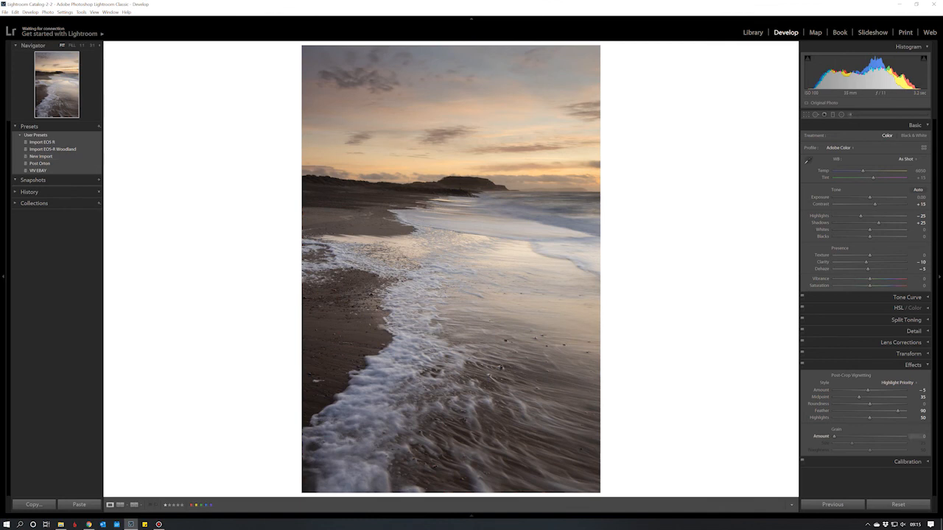
Reset all the photo's adjustments and apply the New Import preset to it.
{"action": "left_click", "coordinate": [897, 504]}
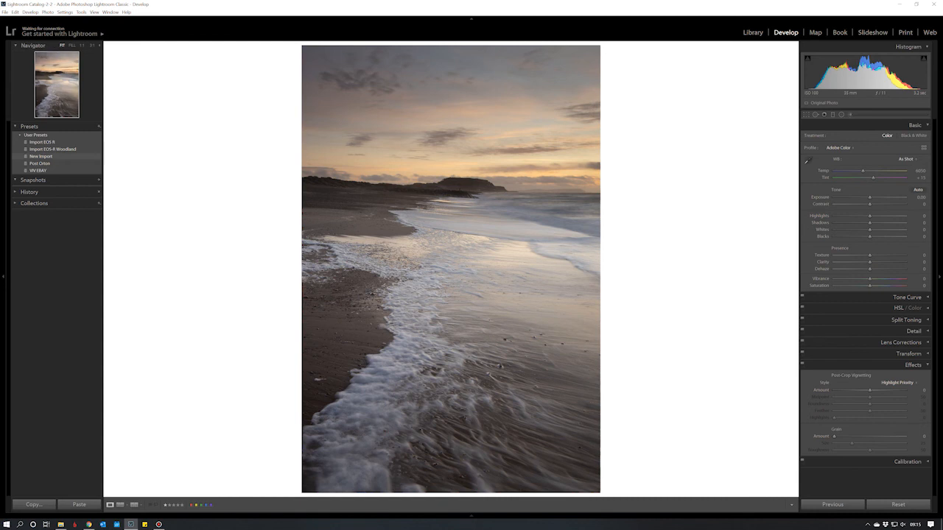
{"action": "left_click", "coordinate": [45, 156]}
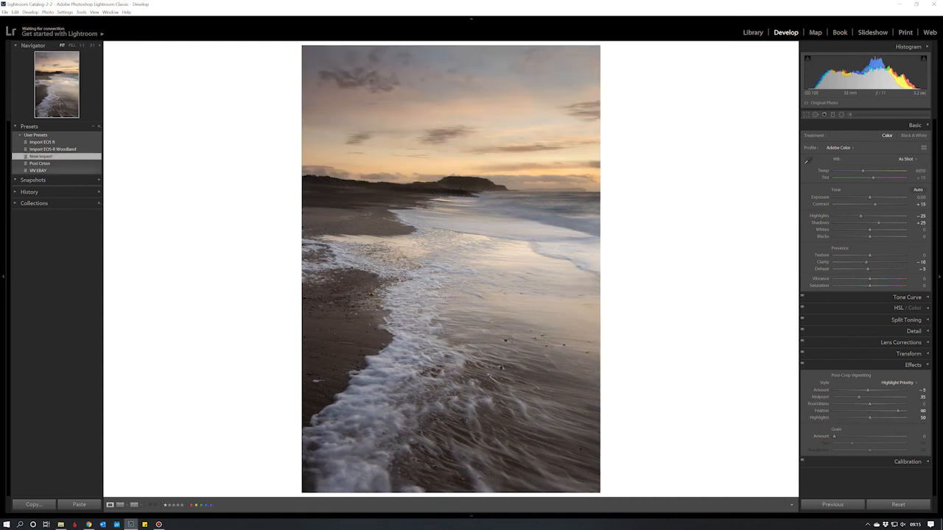